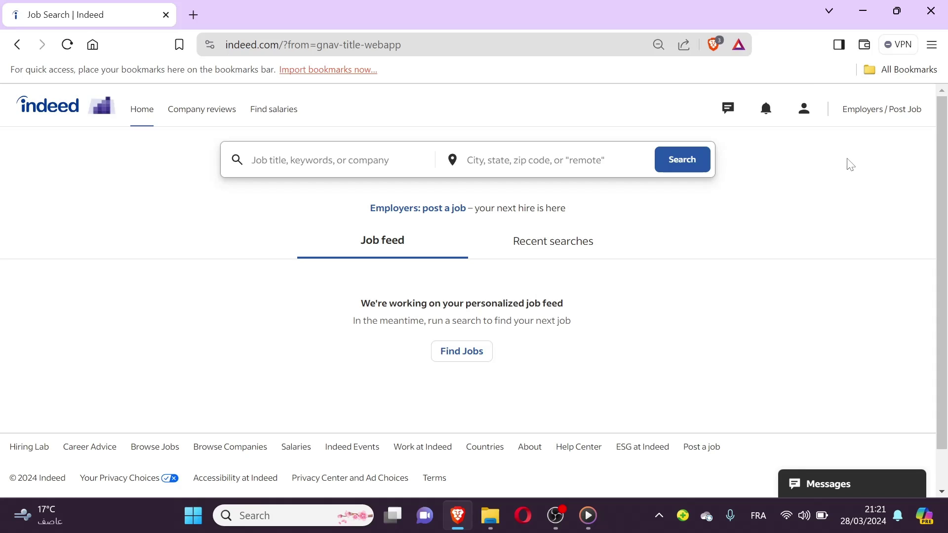
Open Account settings from the profile menu and start the email change
left_click(804, 109)
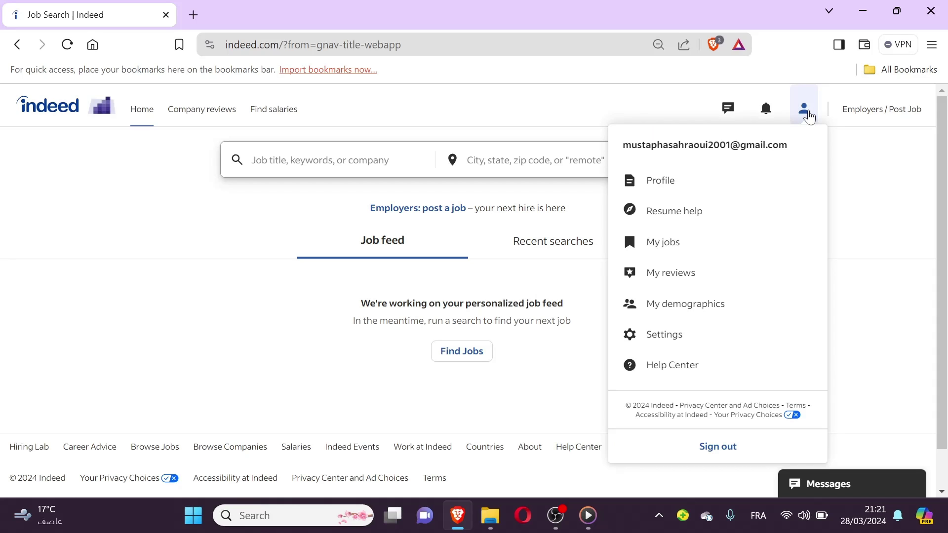
left_click(664, 334)
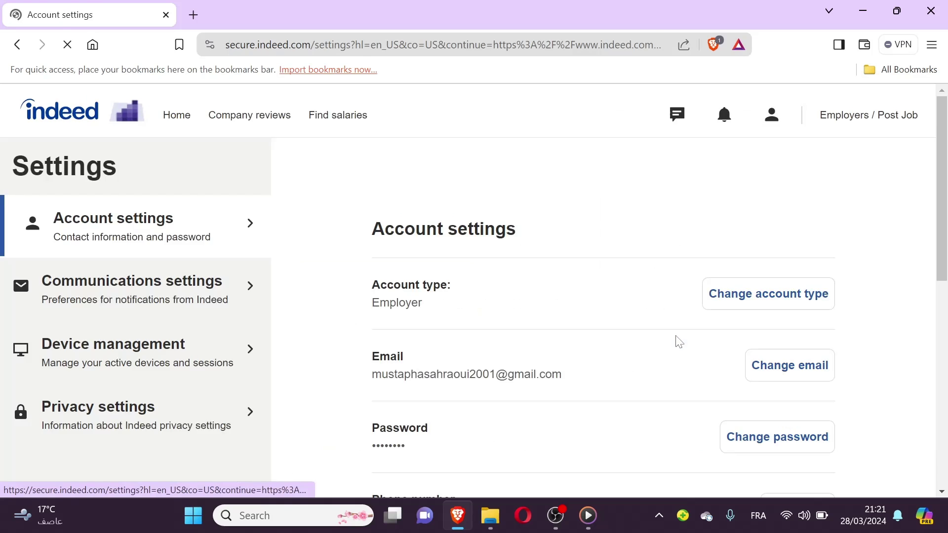
scroll(571, 334, "down", 1)
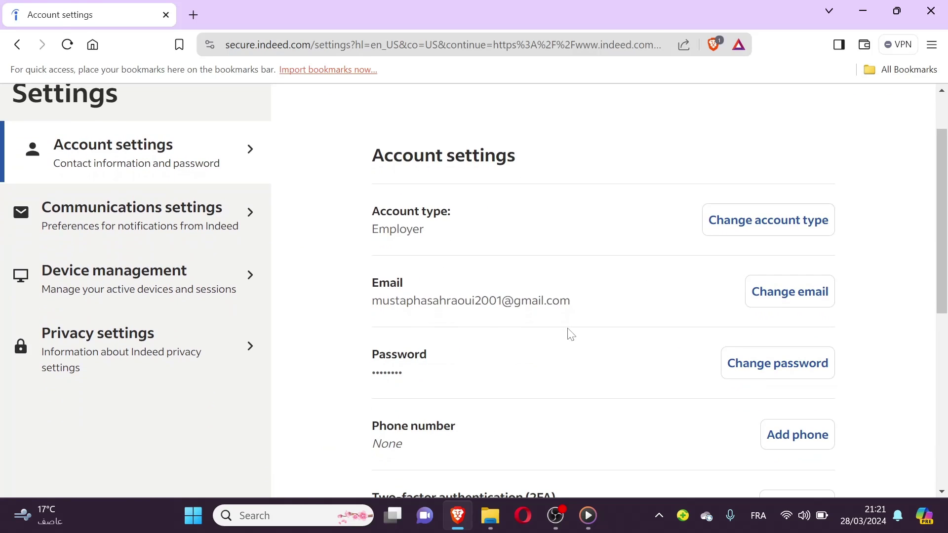
left_click(785, 291)
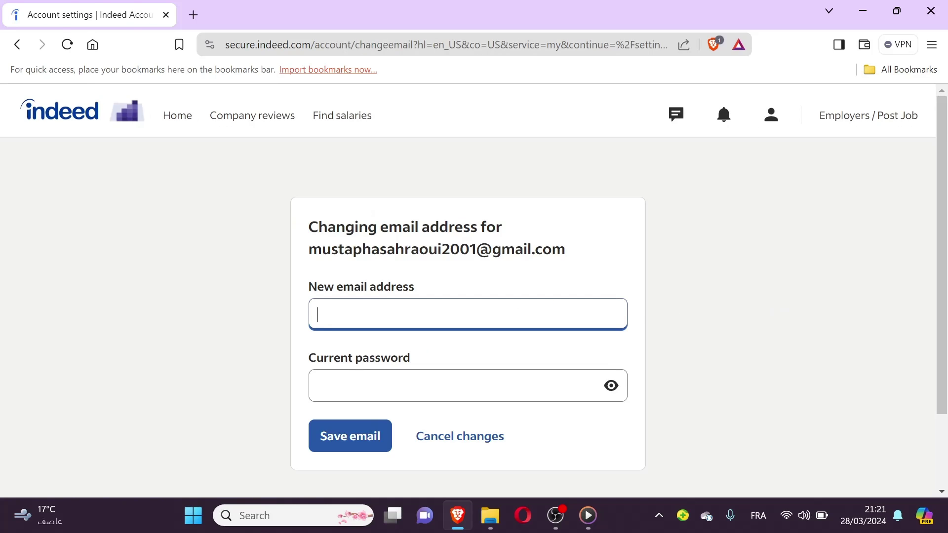
type("nez")
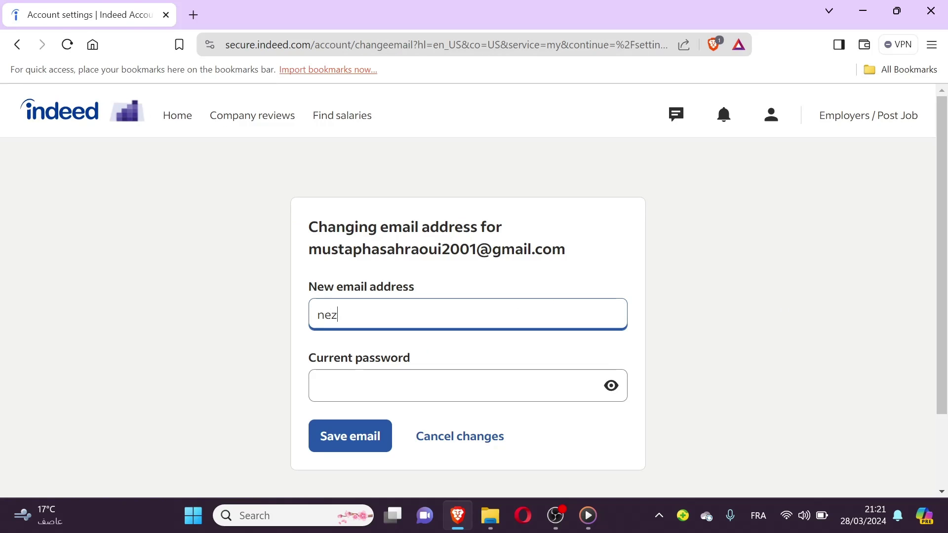
Enter the new Gmail address in the New email address field, fixing typos
key("BackSpace")
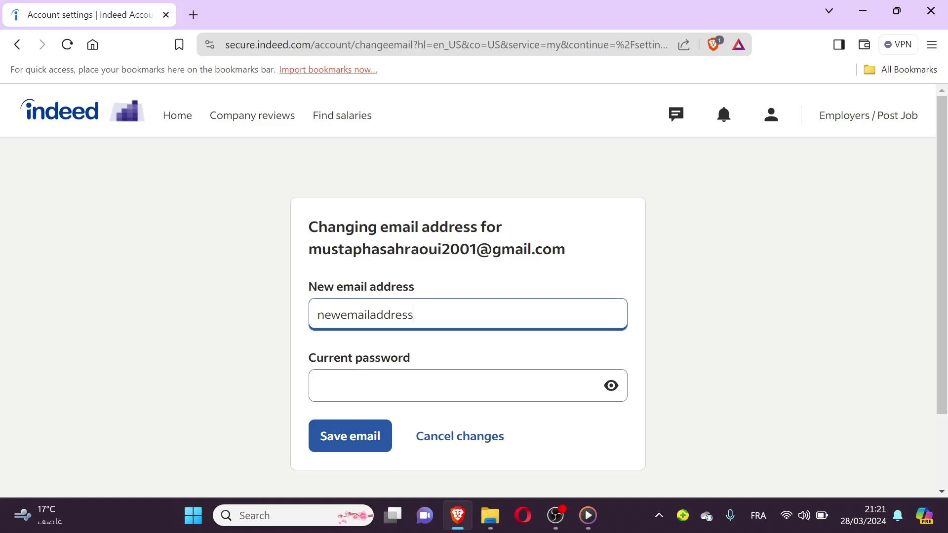
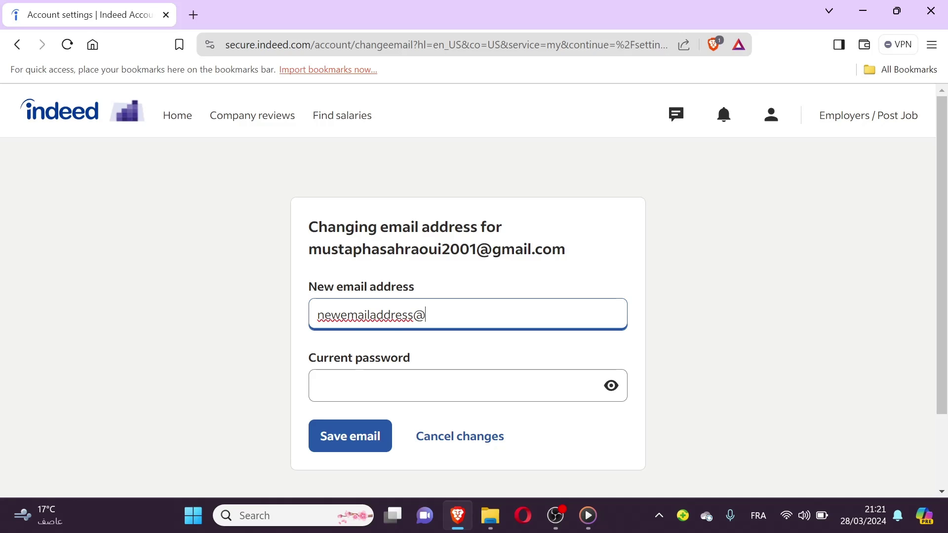
double_click(474, 315)
left_click(474, 315)
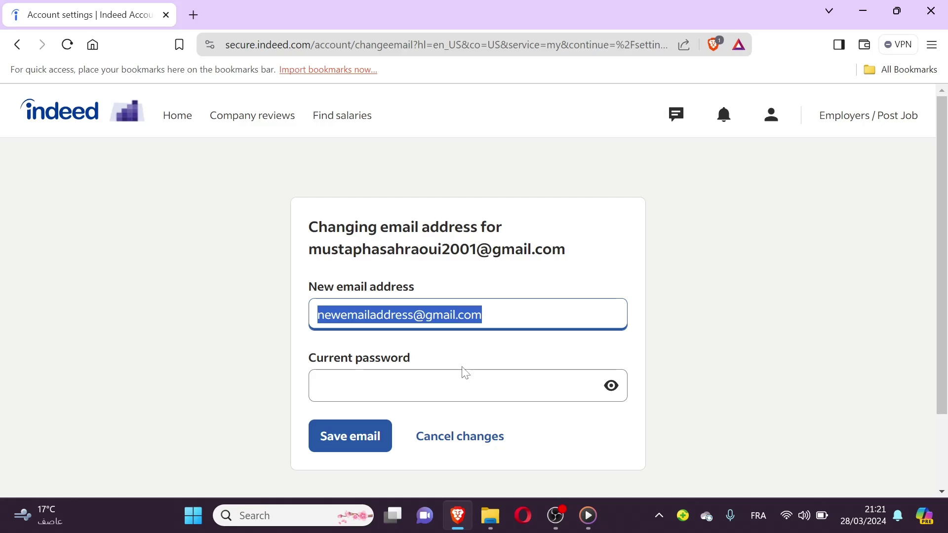
Paste the current password into the Current password field
left_click(465, 386)
key("ctrl+v")
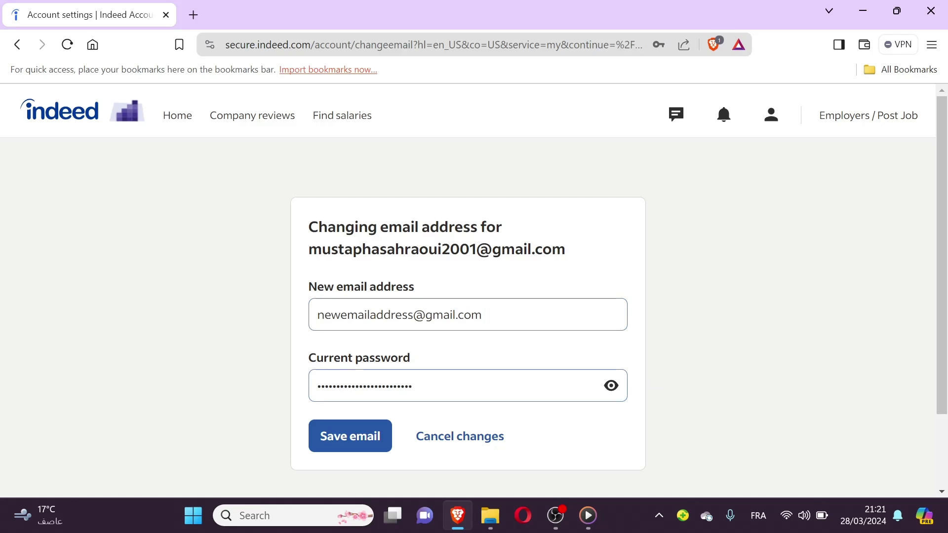
key("ctrl+a")
type("••••••")
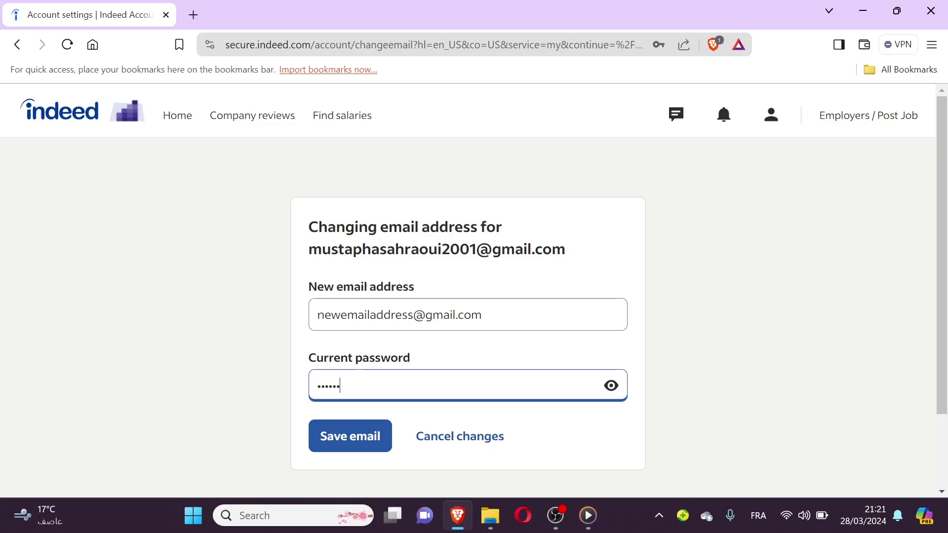
type("•••••••••")
type("•")
scroll(563, 492, "down", 3)
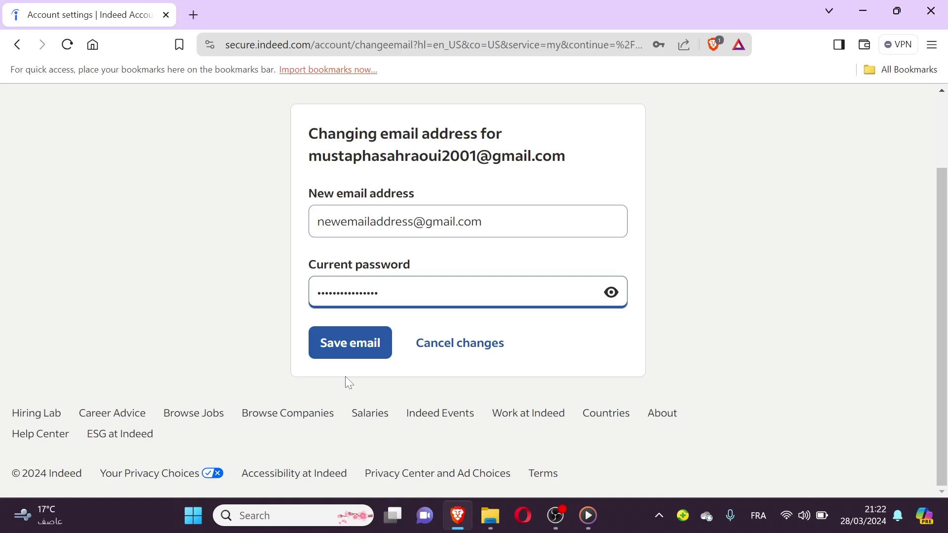
scroll(655, 347, "up", 3)
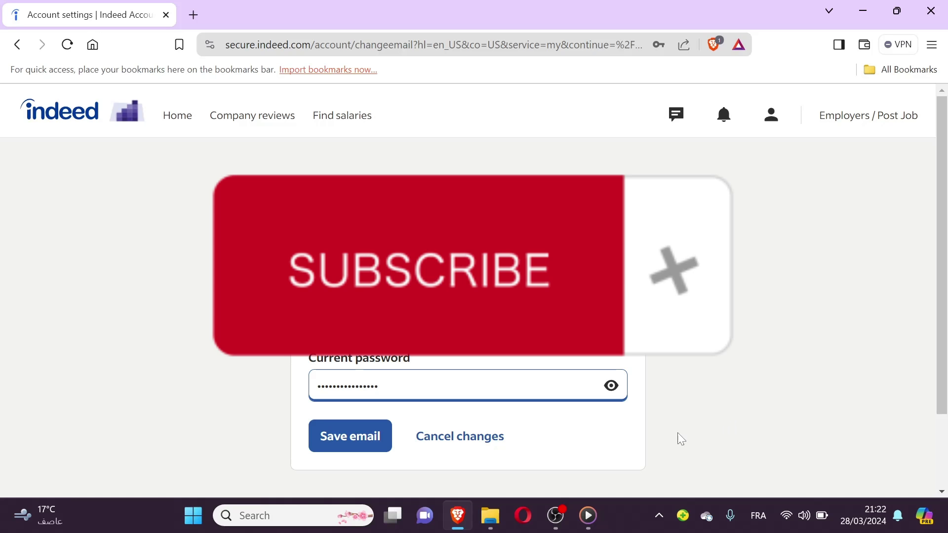
Save the new email address, returning to the job search home page
left_click(457, 515)
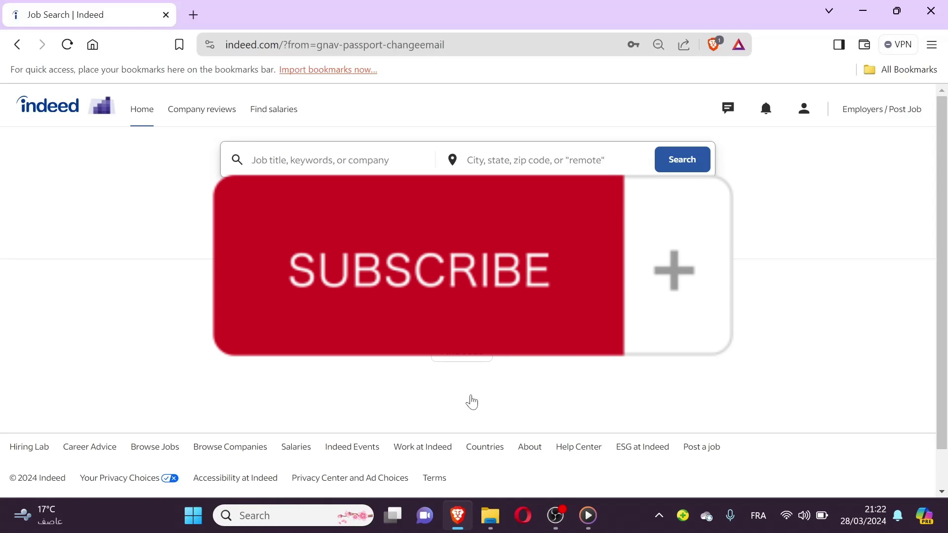